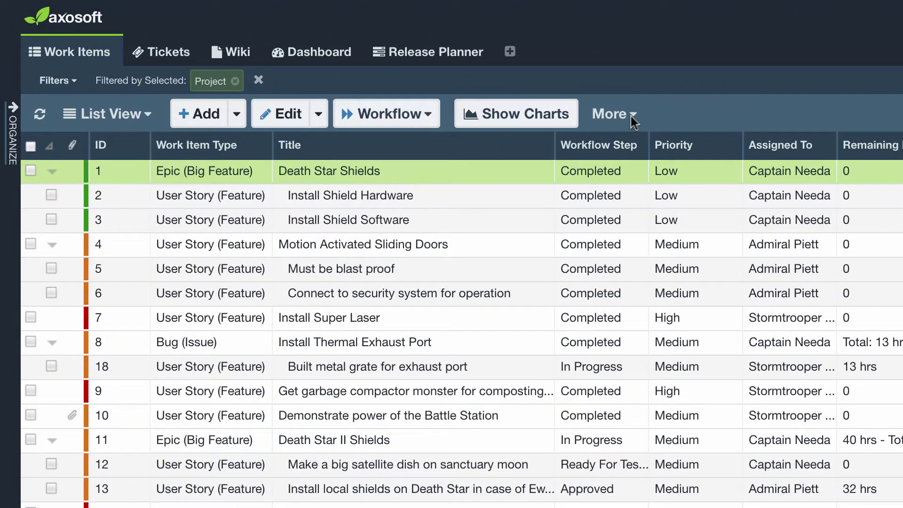
{"action": "left_click", "coordinate": [631, 116]}
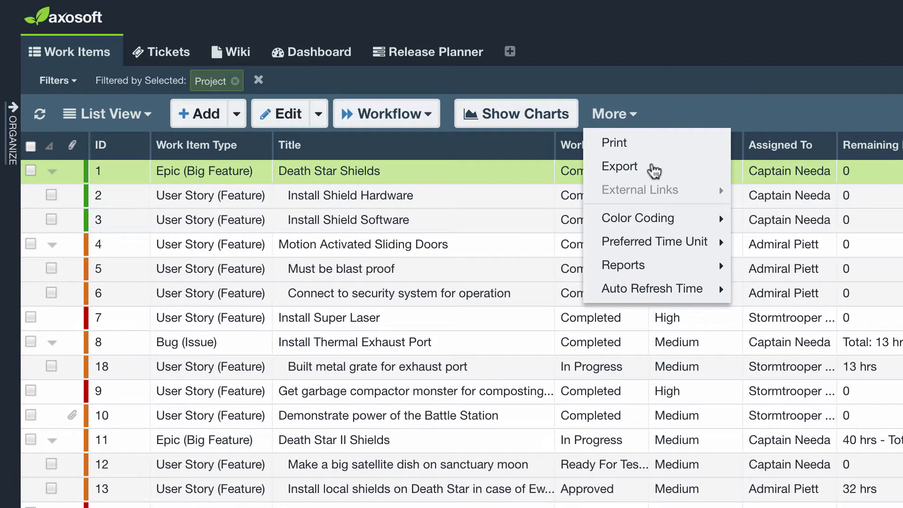
{"action": "left_click", "coordinate": [653, 168]}
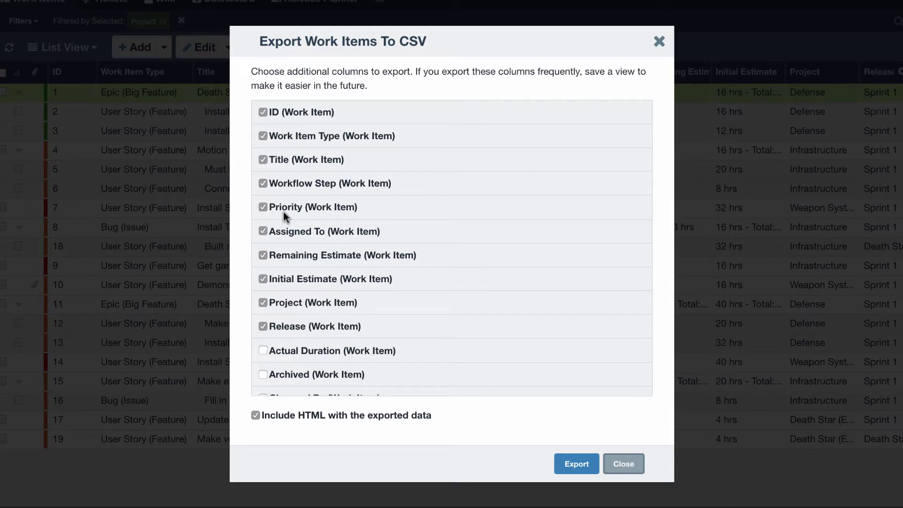
{"action": "scroll", "coordinate": [283, 211], "scroll_direction": "down", "scroll_amount": 5}
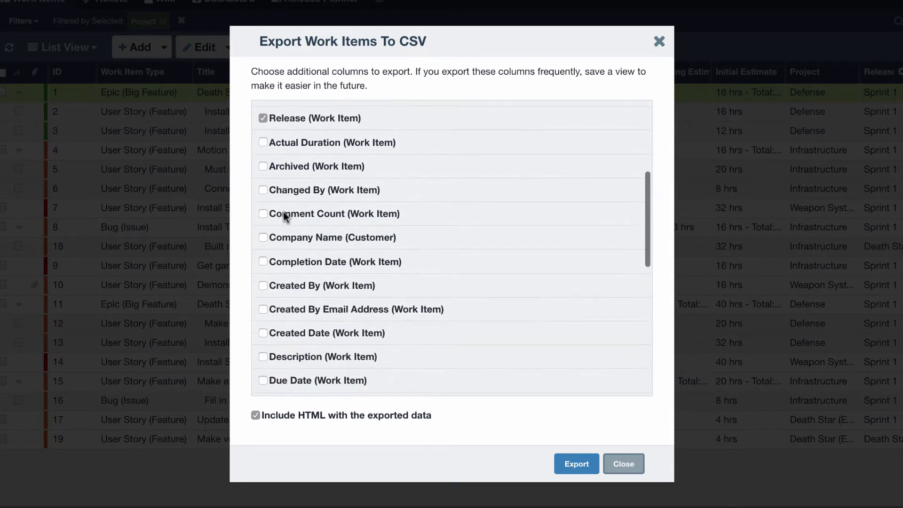
{"action": "left_click", "coordinate": [263, 190]}
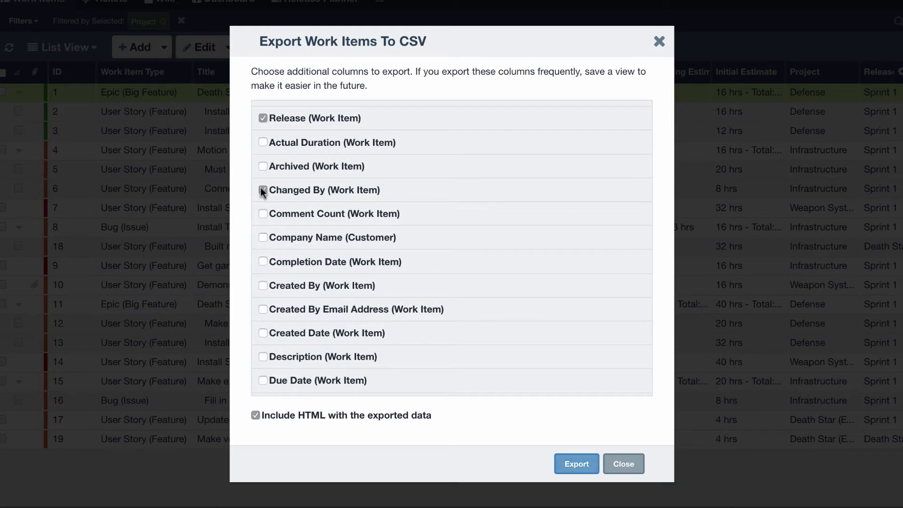
{"action": "left_click", "coordinate": [263, 214]}
{"action": "left_click", "coordinate": [263, 237]}
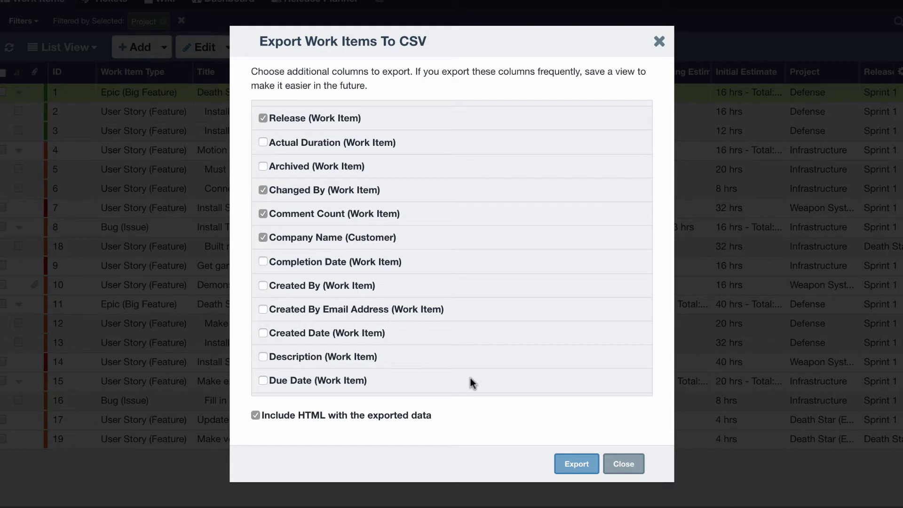
{"action": "left_click", "coordinate": [617, 463]}
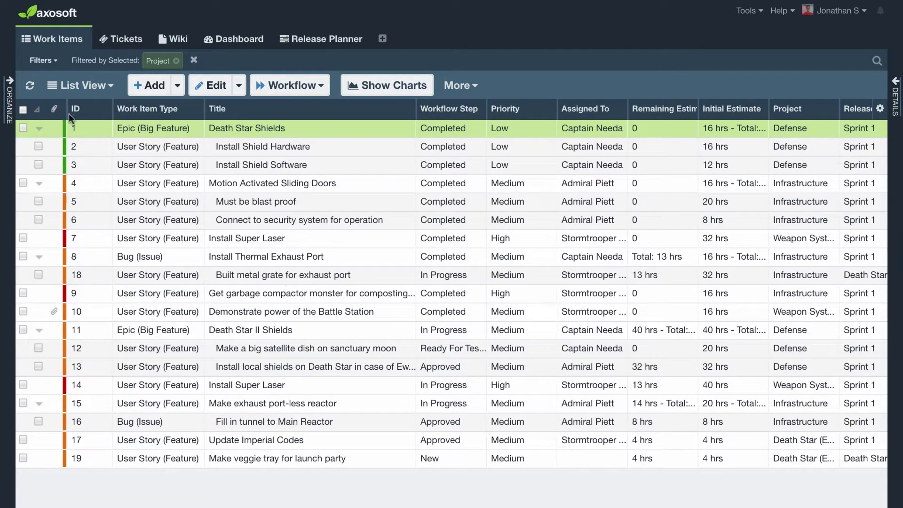
{"action": "left_click", "coordinate": [9, 116]}
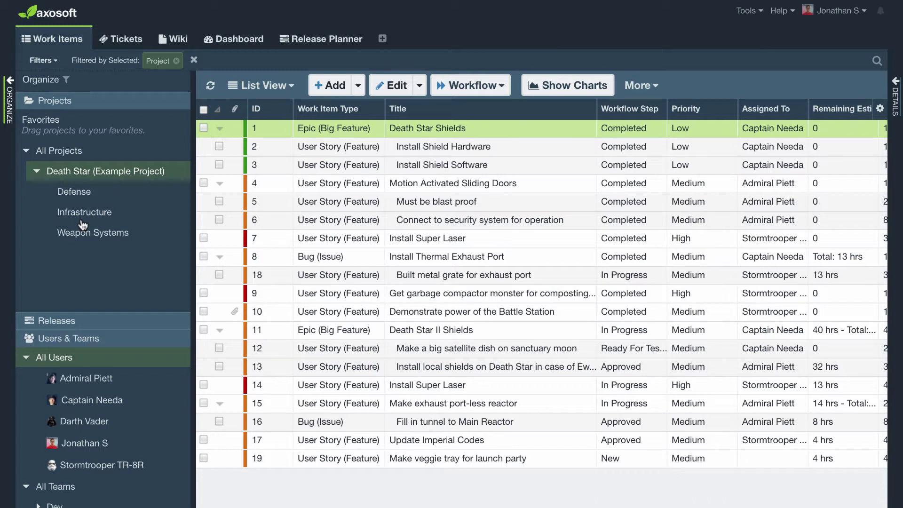
{"action": "left_click", "coordinate": [10, 101]}
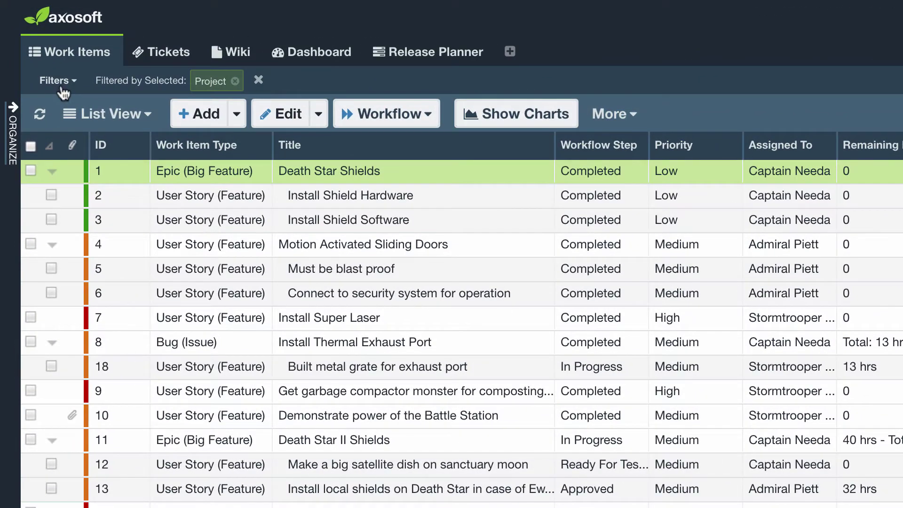
{"action": "left_click", "coordinate": [68, 82]}
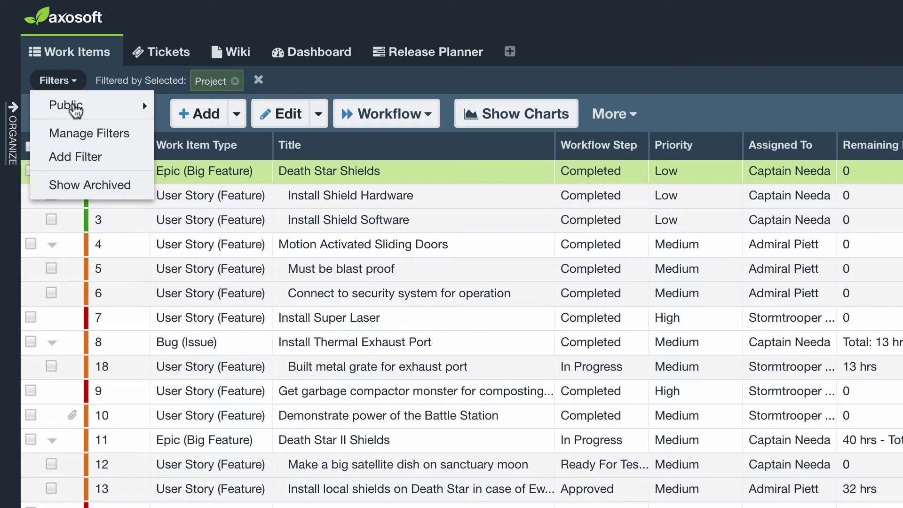
{"action": "mouse_move", "coordinate": [101, 113]}
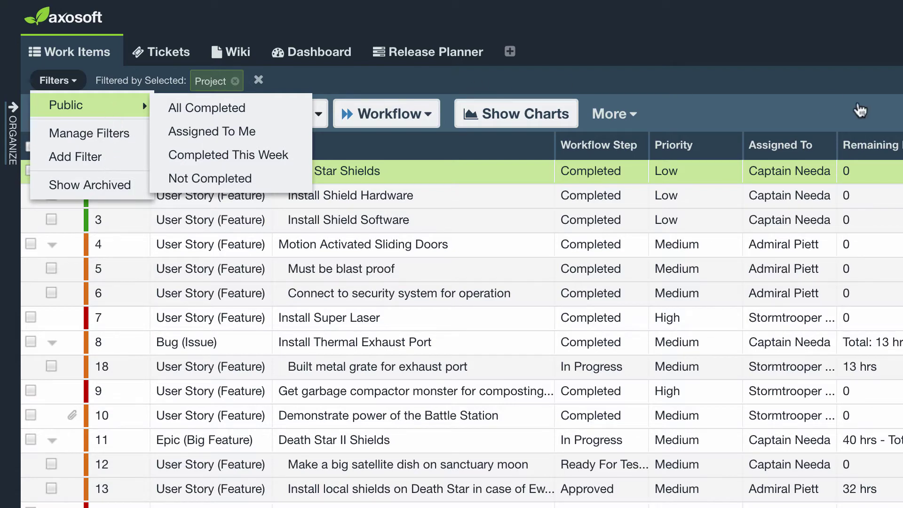
{"action": "left_click", "coordinate": [860, 110]}
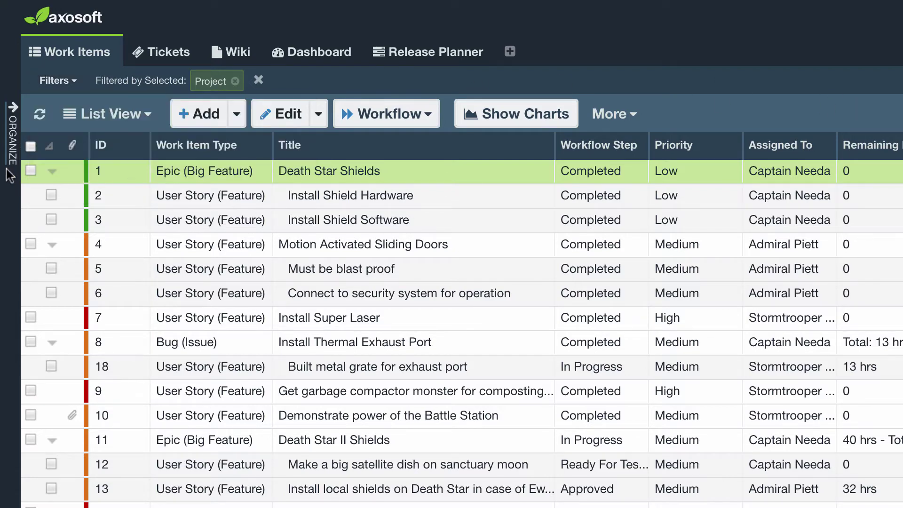
- Limit the work items list to the Defense project and hide the Initial Estimate column
{"action": "left_click", "coordinate": [11, 149]}
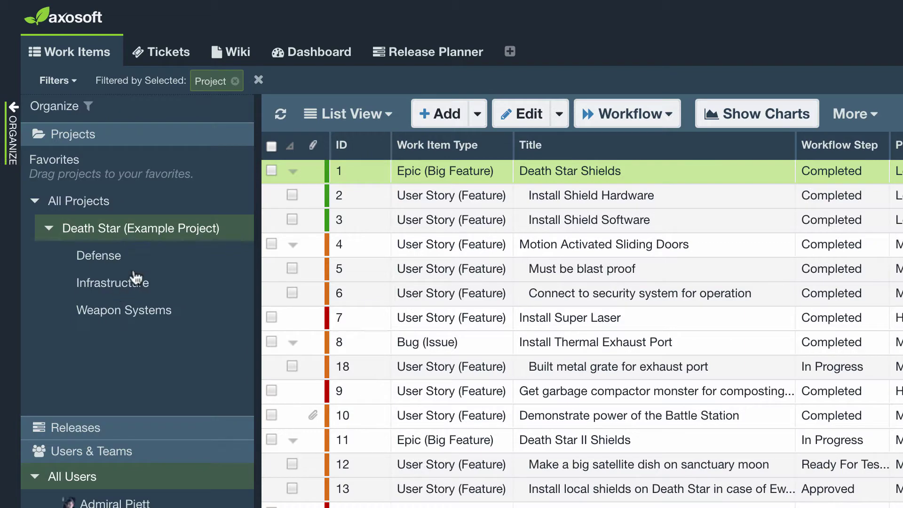
{"action": "left_click", "coordinate": [121, 264]}
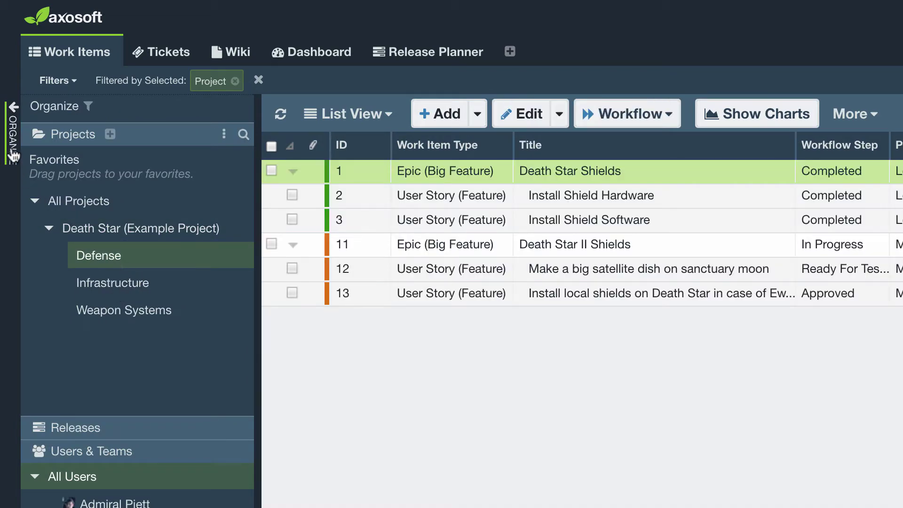
{"action": "left_click", "coordinate": [13, 152]}
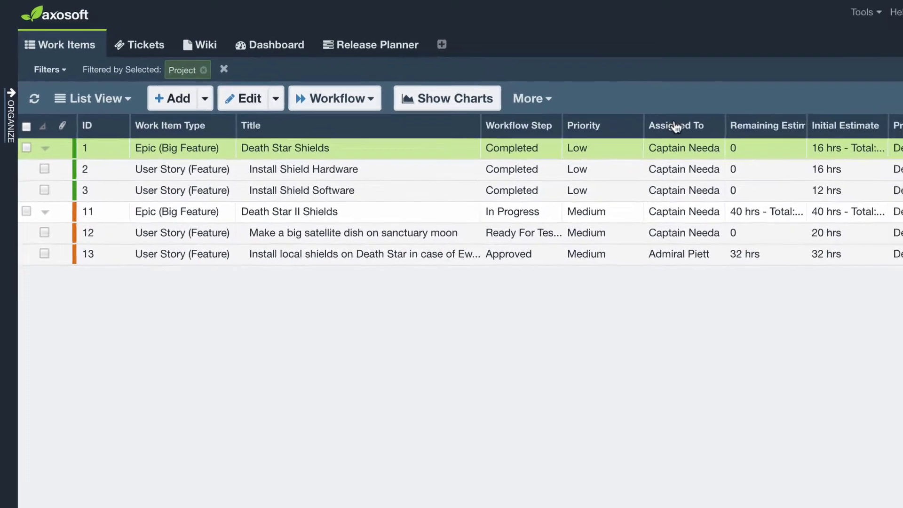
{"action": "right_click", "coordinate": [837, 126]}
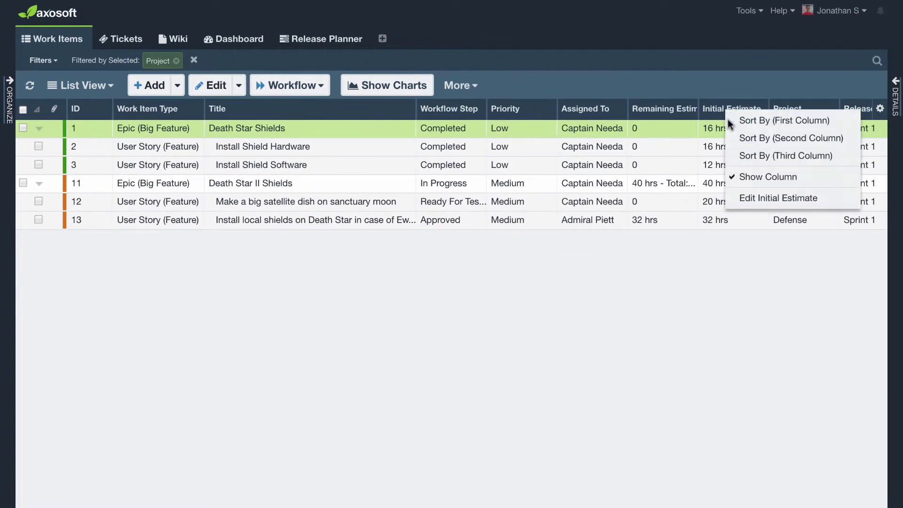
{"action": "left_click", "coordinate": [762, 176]}
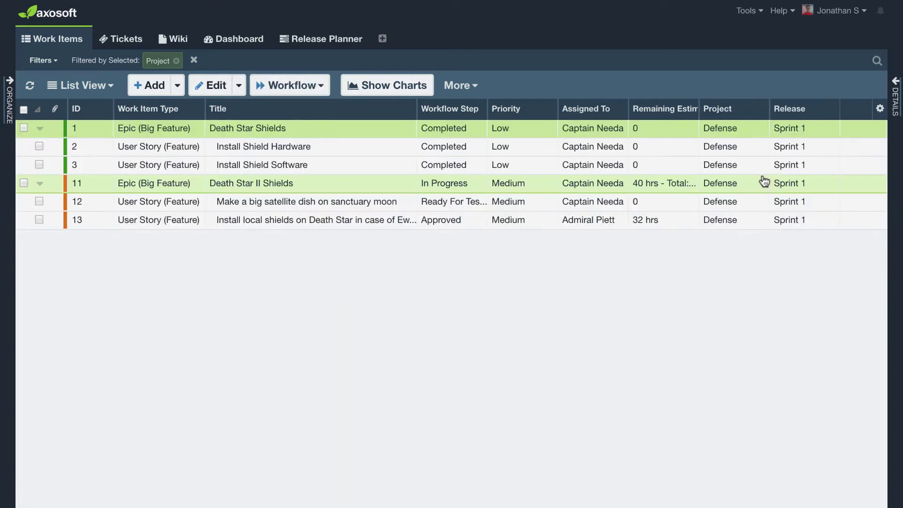
- Export the listed work items to CSV with the Notes column added and HTML included in the data
{"action": "left_click", "coordinate": [472, 88]}
{"action": "left_click", "coordinate": [485, 126]}
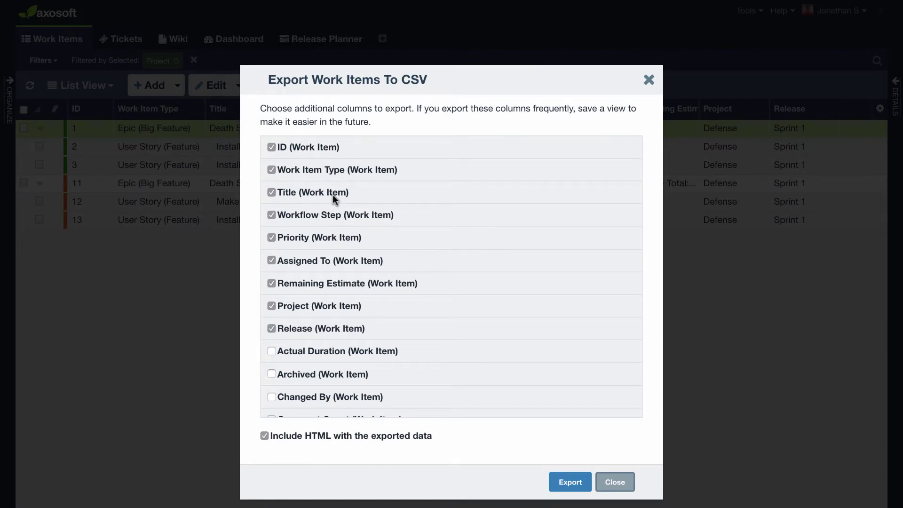
{"action": "scroll", "coordinate": [422, 257], "scroll_direction": "down", "scroll_amount": 9}
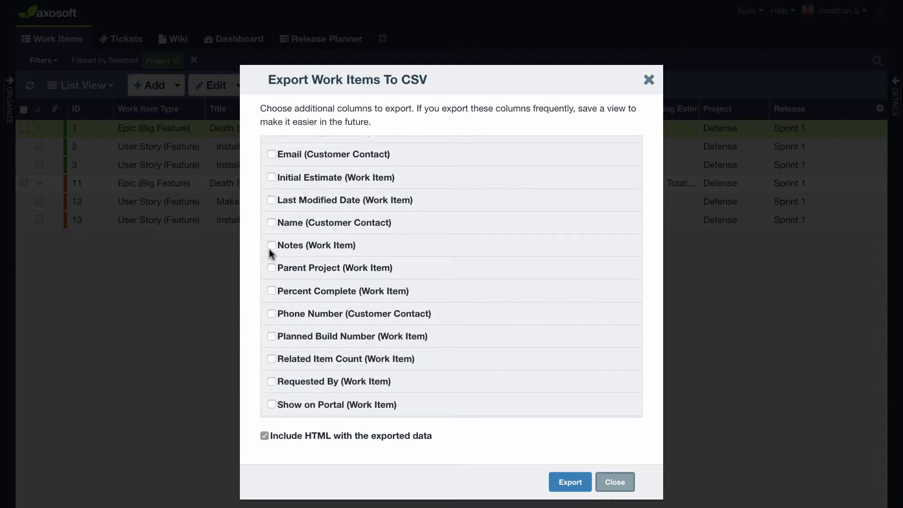
{"action": "left_click", "coordinate": [271, 246]}
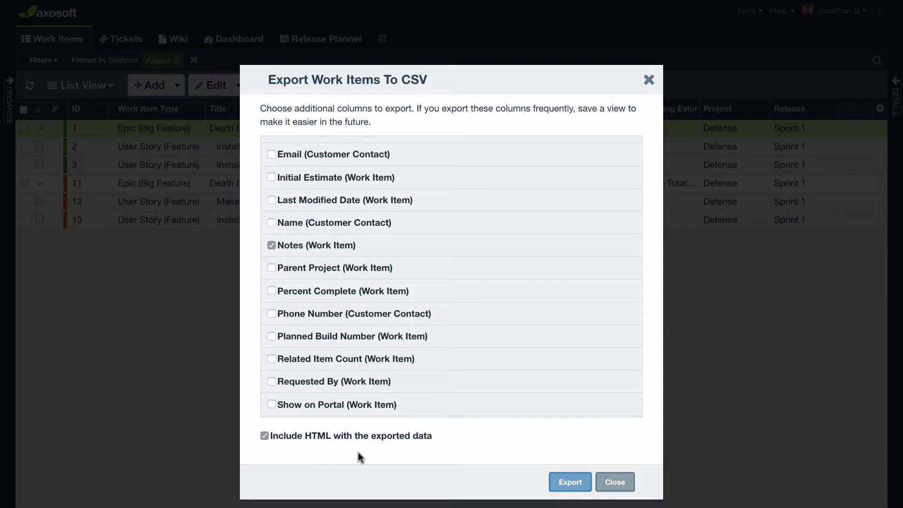
{"action": "left_click_drag", "start_coordinate": [278, 433], "coordinate": [411, 428]}
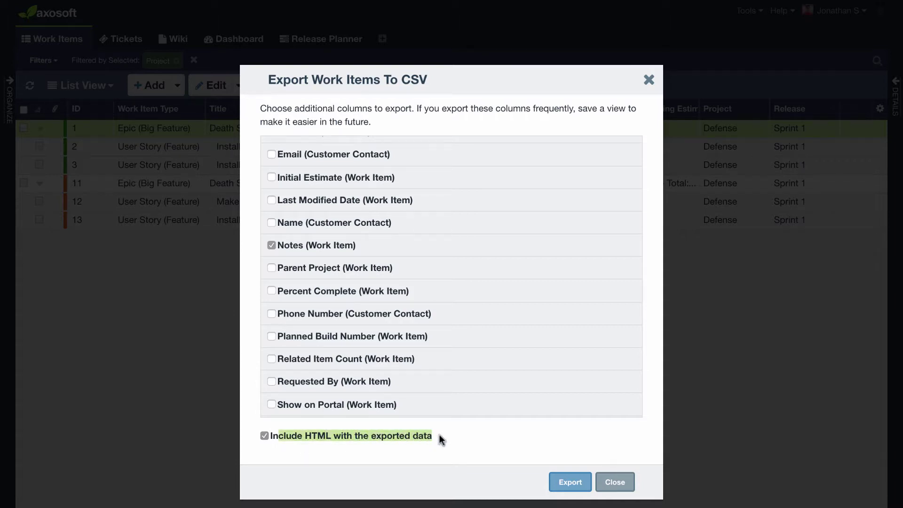
{"action": "left_click", "coordinate": [325, 439]}
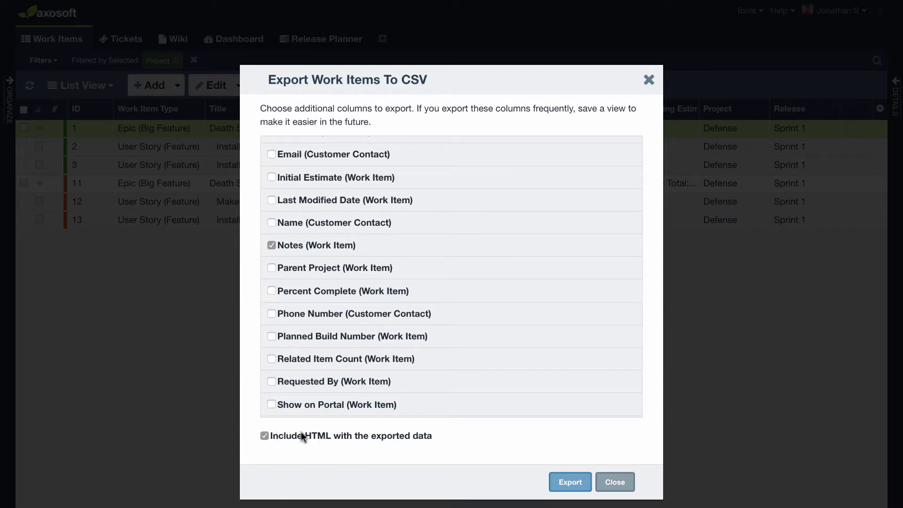
{"action": "left_click", "coordinate": [569, 481]}
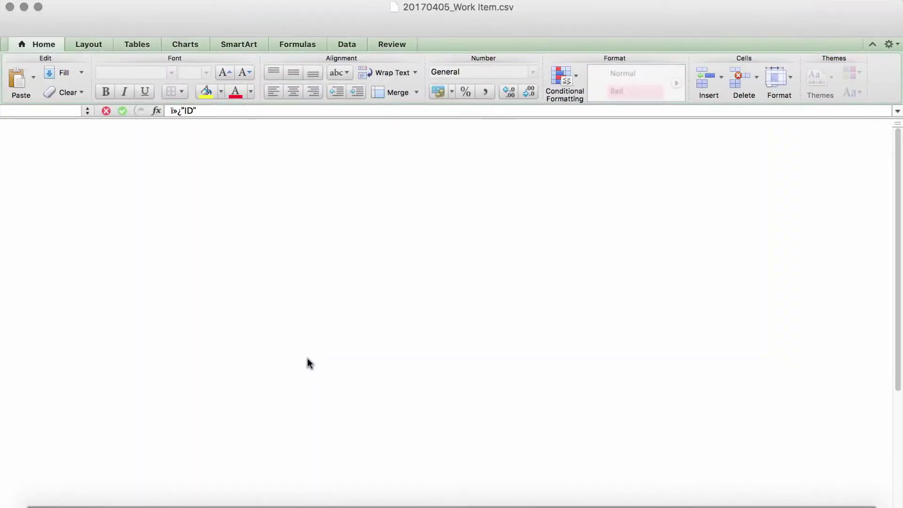
{"action": "left_click", "coordinate": [307, 357]}
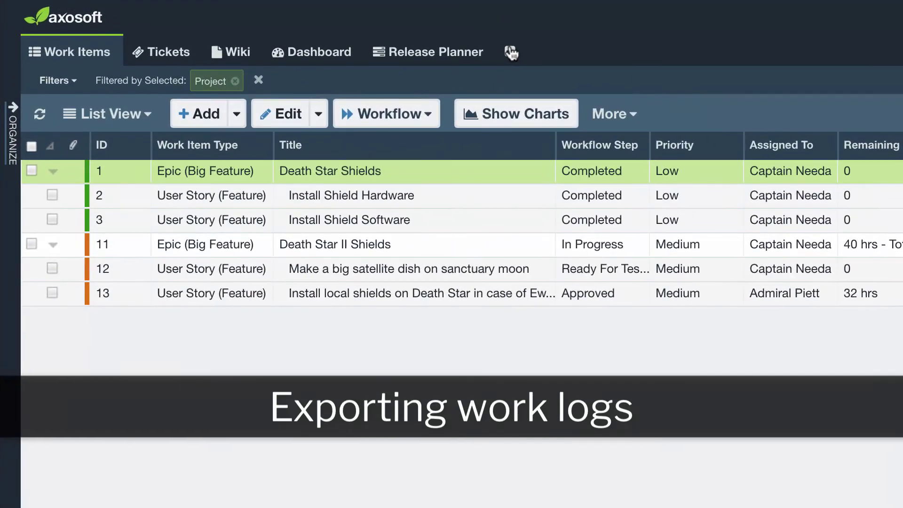
- Update the system options and reload the page to apply the changes
{"action": "left_click", "coordinate": [391, 35]}
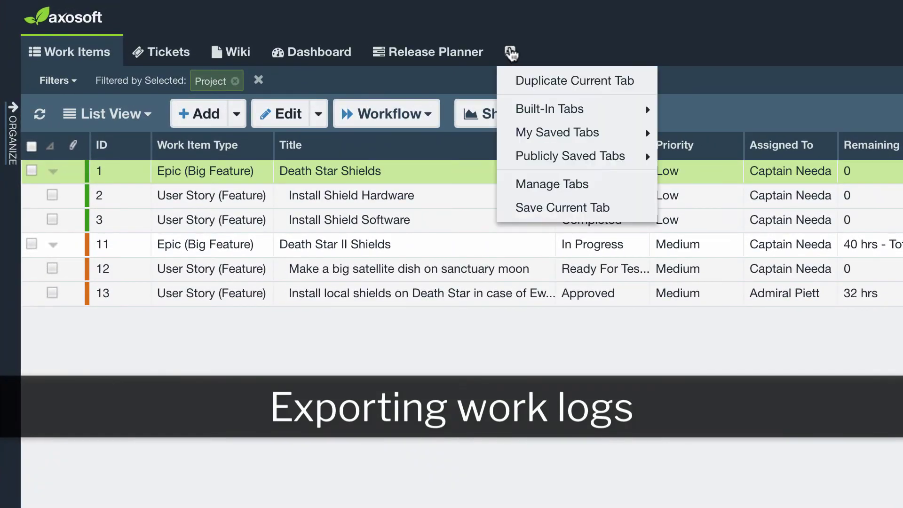
{"action": "mouse_move", "coordinate": [541, 113]}
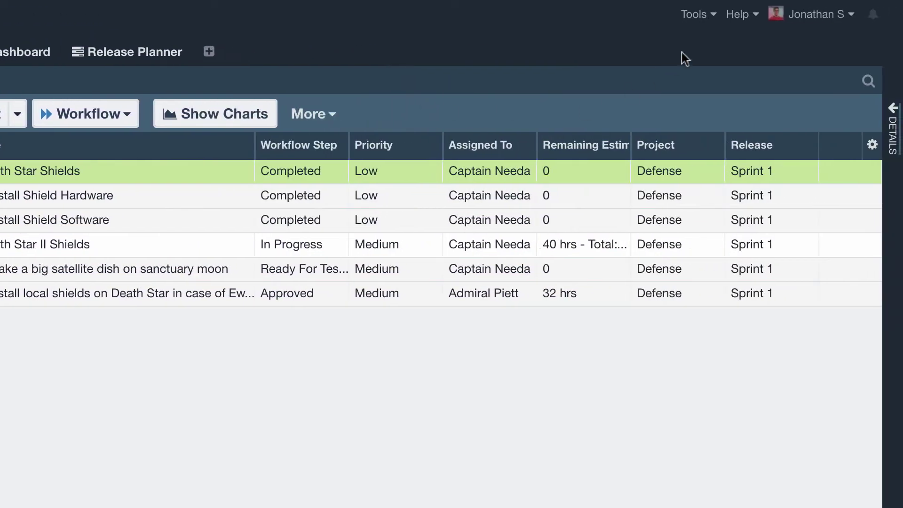
{"action": "left_click", "coordinate": [706, 20]}
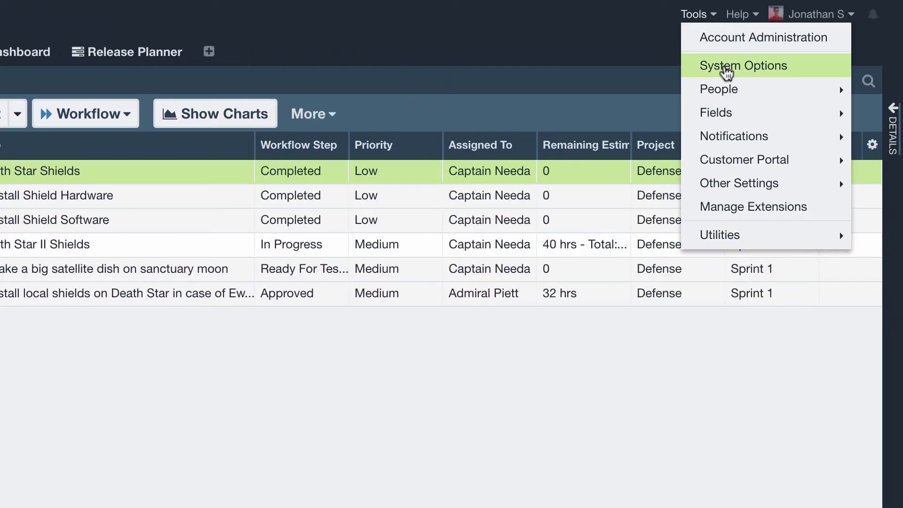
{"action": "left_click", "coordinate": [721, 68]}
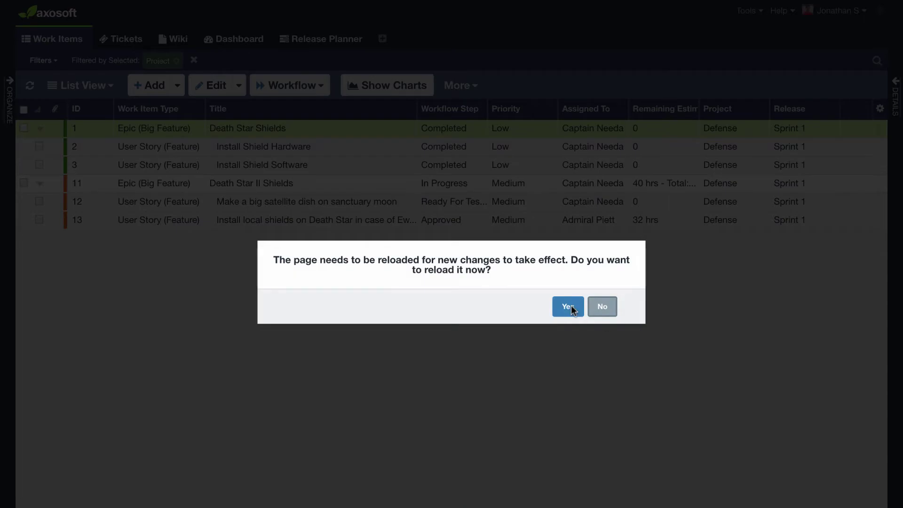
{"action": "left_click", "coordinate": [571, 306]}
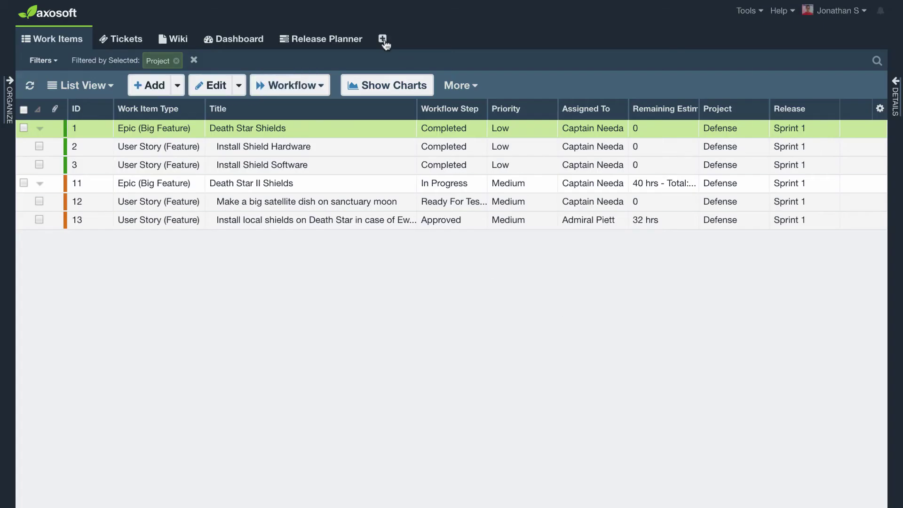
- Add the built-in Work Logs tab to the workspace
{"action": "left_click", "coordinate": [382, 38]}
{"action": "mouse_move", "coordinate": [407, 90]}
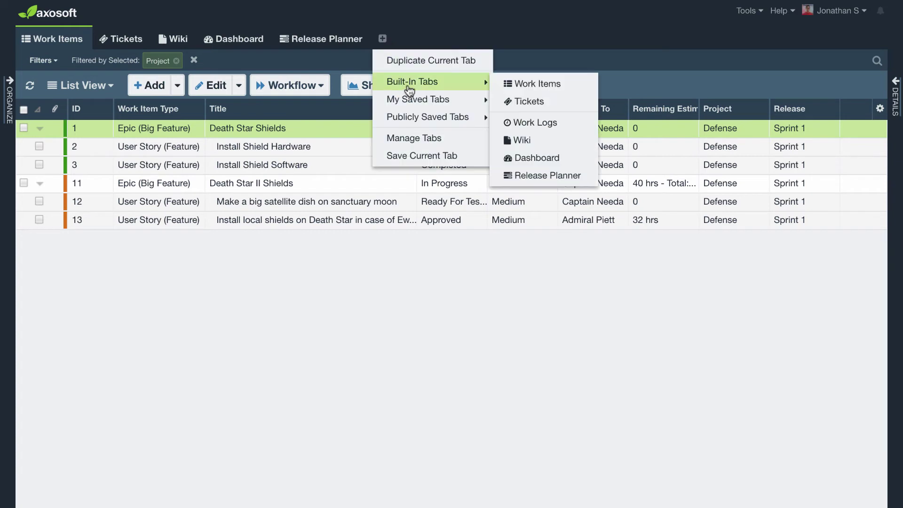
{"action": "left_click", "coordinate": [540, 121]}
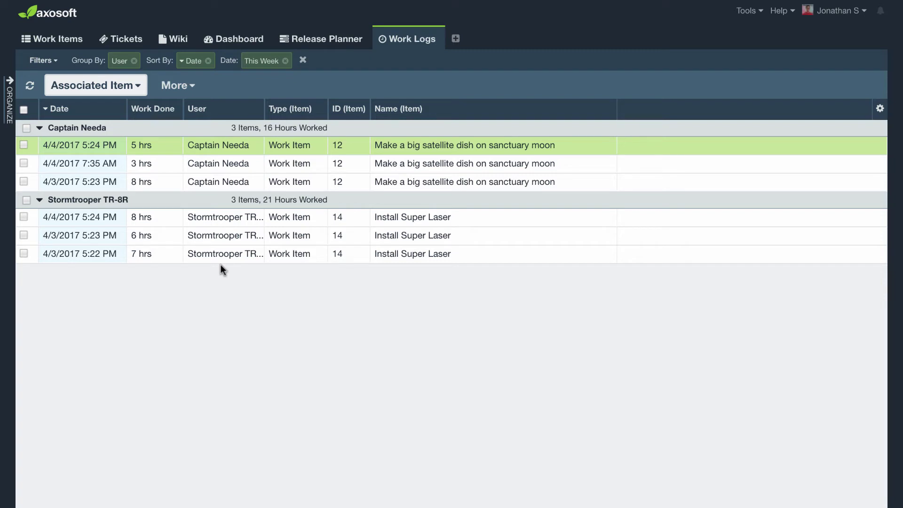
{"action": "left_click", "coordinate": [10, 111]}
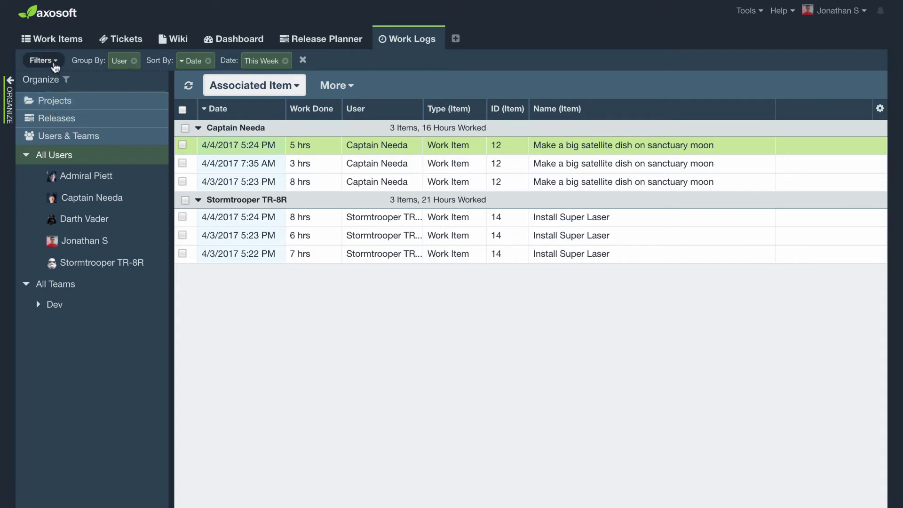
{"action": "left_click", "coordinate": [55, 63]}
{"action": "mouse_move", "coordinate": [59, 79]}
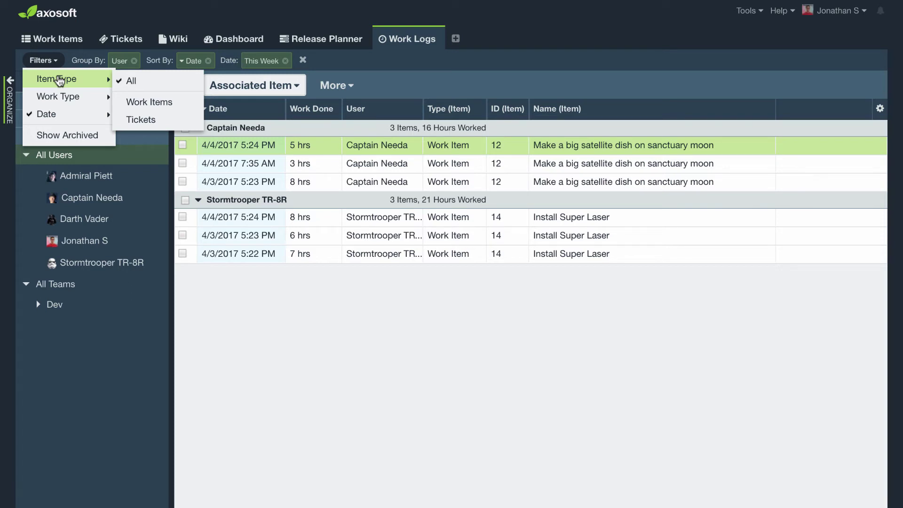
{"action": "mouse_move", "coordinate": [68, 100]}
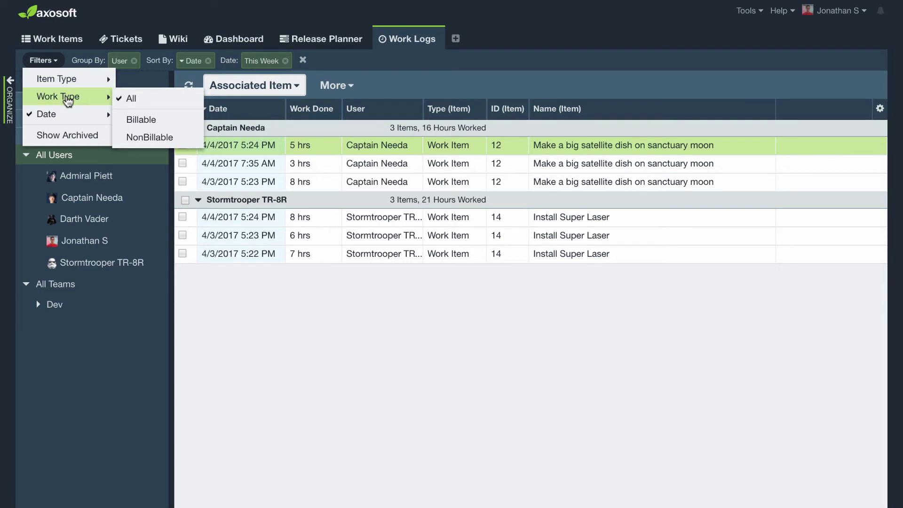
{"action": "mouse_move", "coordinate": [75, 119]}
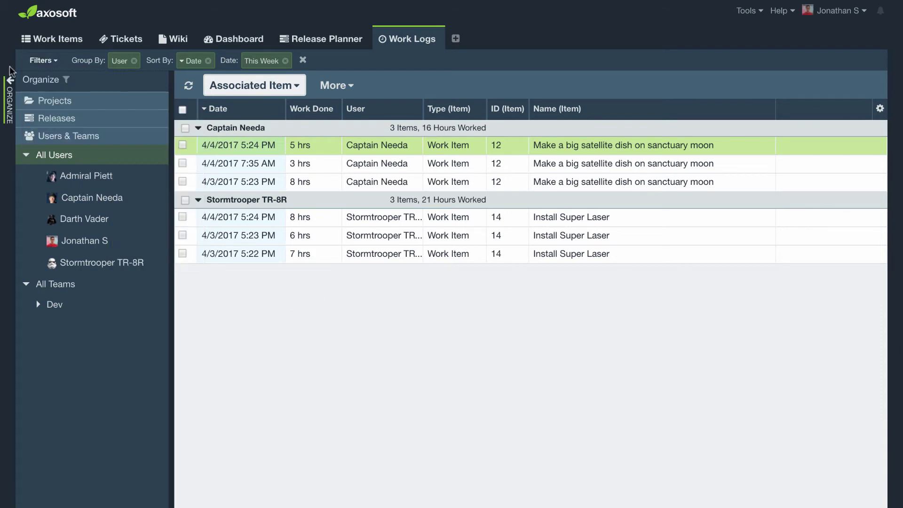
{"action": "left_click", "coordinate": [10, 80]}
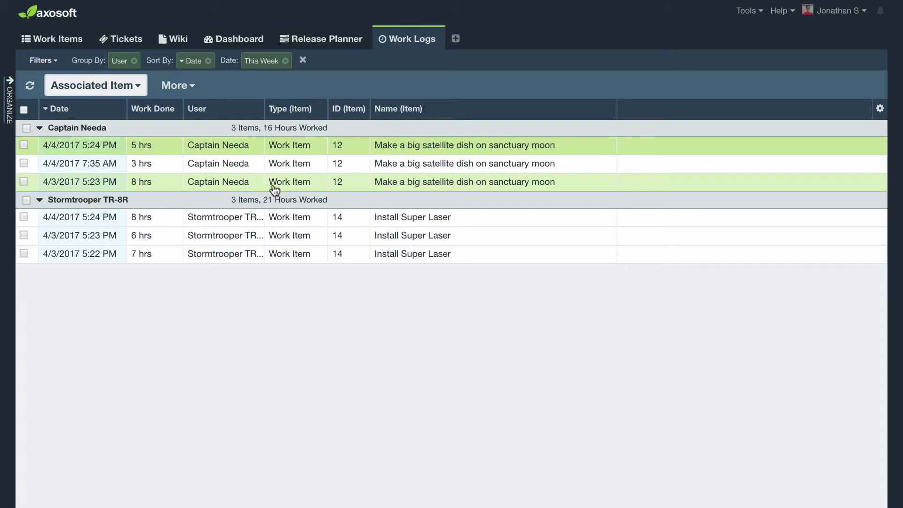
- Review the additional columns offered for exporting work logs to CSV, and close the export dialog without exporting
{"action": "left_click", "coordinate": [194, 87]}
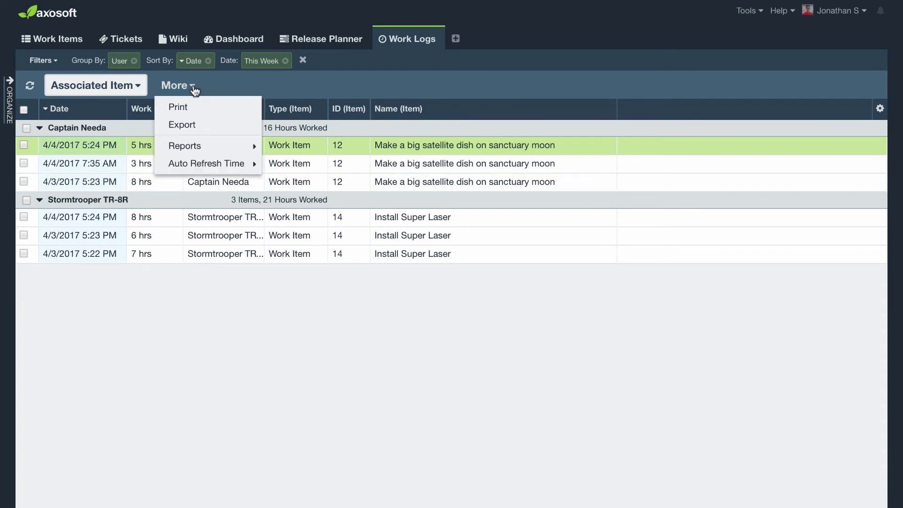
{"action": "left_click", "coordinate": [212, 125]}
{"action": "scroll", "coordinate": [366, 234], "scroll_direction": "down", "scroll_amount": 1}
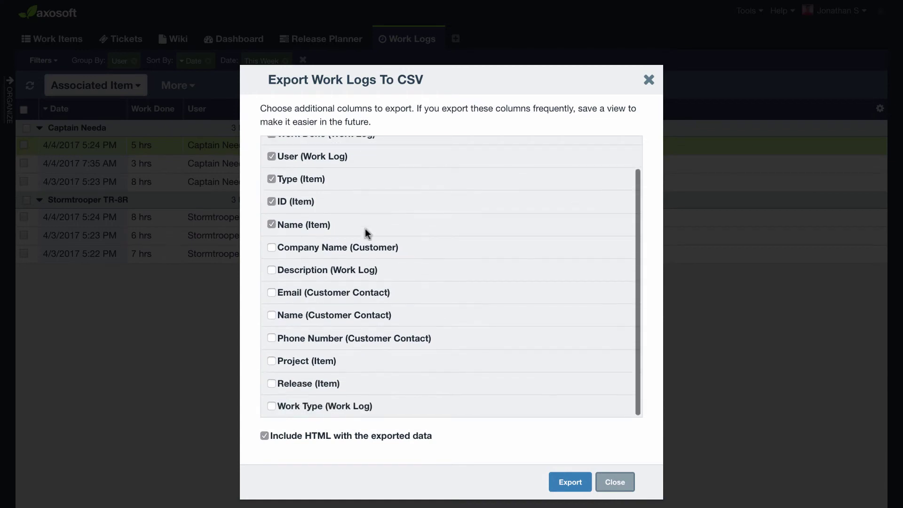
{"action": "scroll", "coordinate": [367, 232], "scroll_direction": "up", "scroll_amount": 1}
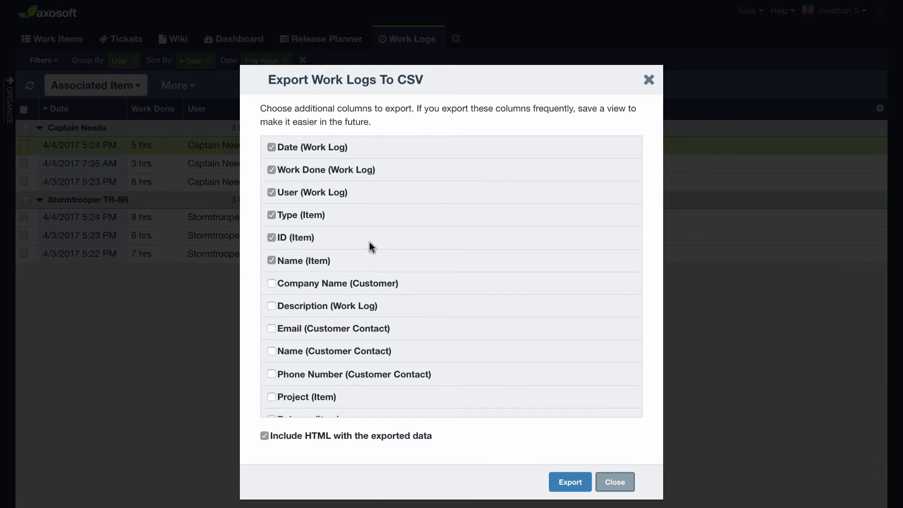
{"action": "scroll", "coordinate": [369, 241], "scroll_direction": "down", "scroll_amount": 1}
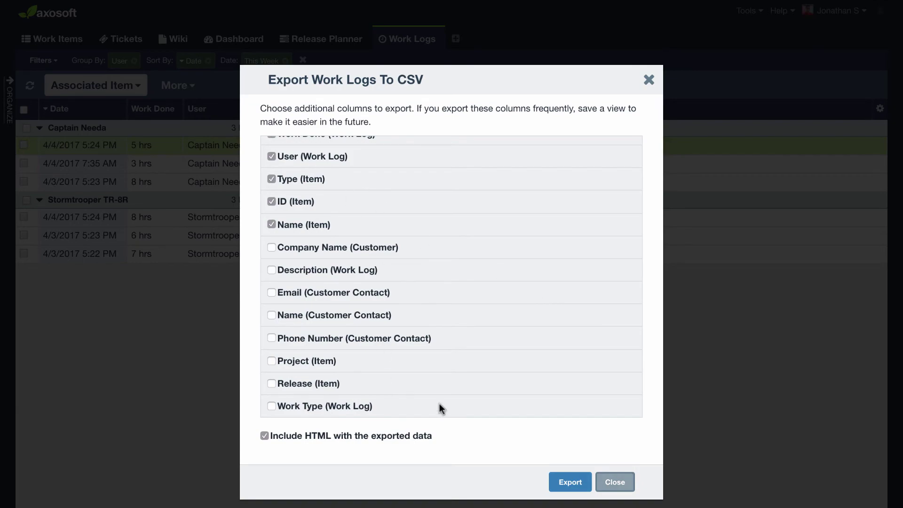
{"action": "left_click", "coordinate": [615, 481]}
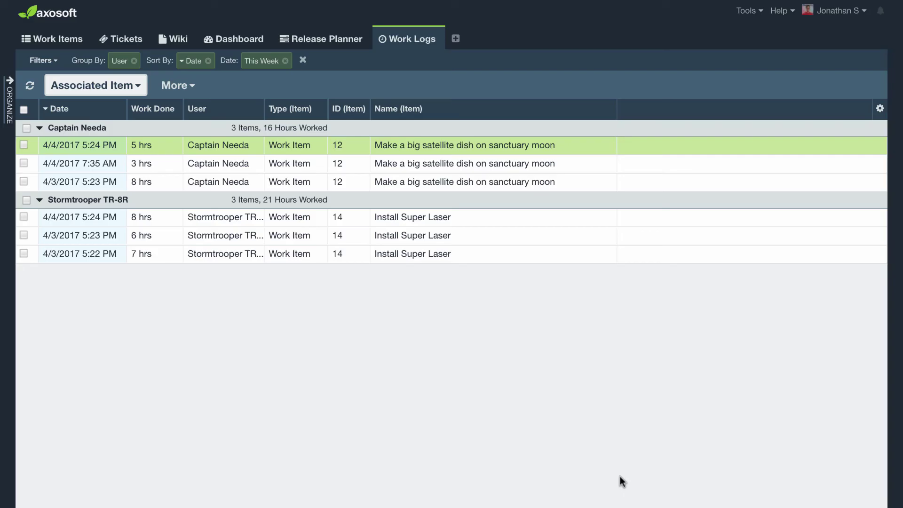
- Look over the column, grouping and sorting options available for the work logs list
{"action": "left_click", "coordinate": [879, 111]}
{"action": "mouse_move", "coordinate": [875, 130]}
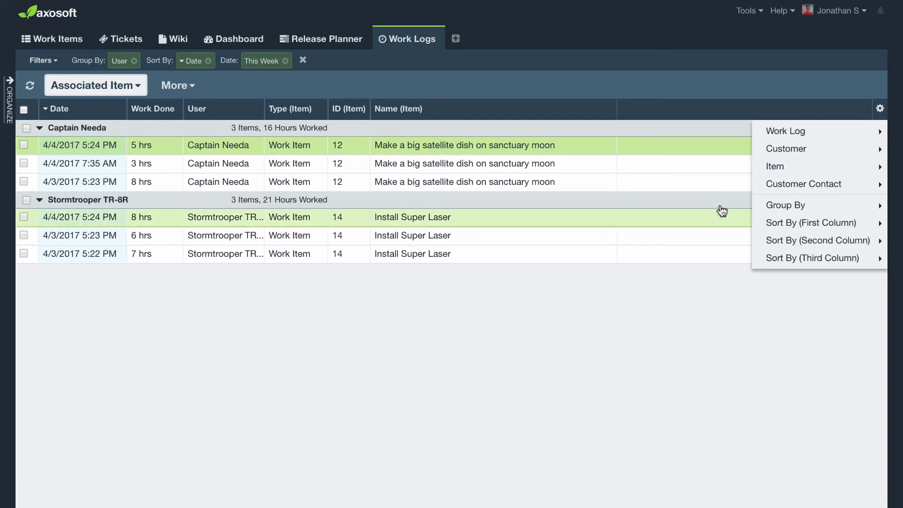
{"action": "left_click", "coordinate": [707, 287]}
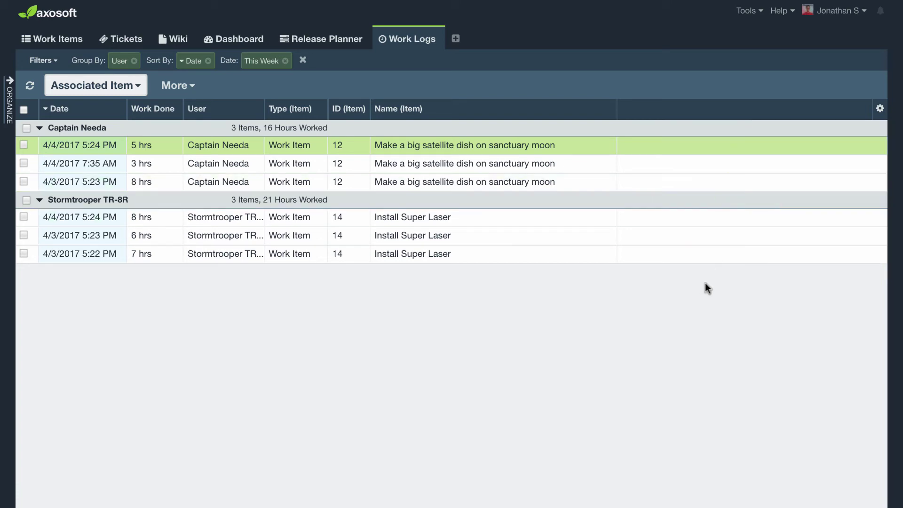